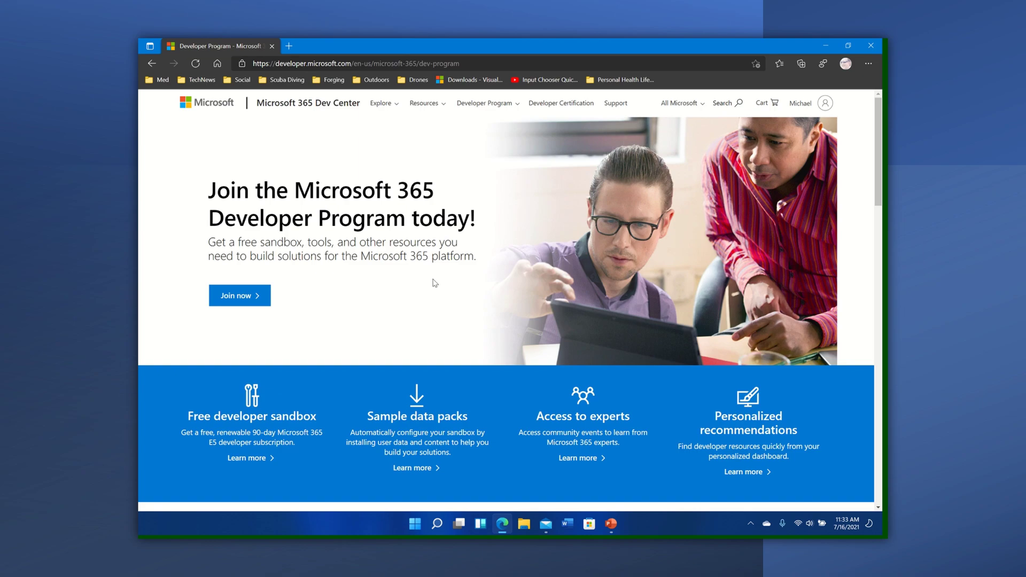
Join the developer program and set Country/Region to United States
{"action": "left_click", "coordinate": [233, 300]}
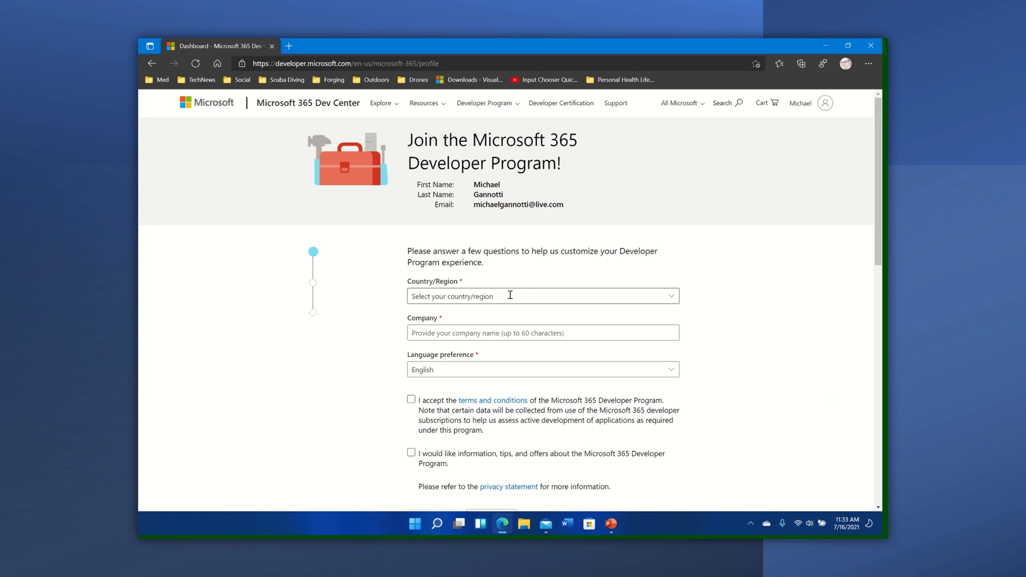
{"action": "left_click", "coordinate": [510, 295]}
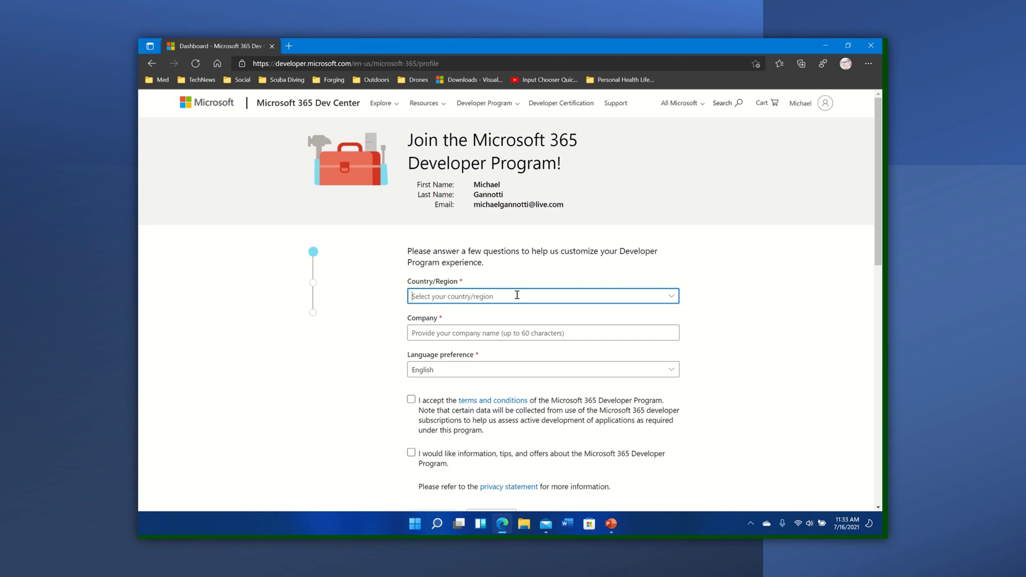
{"action": "type", "text": "United"}
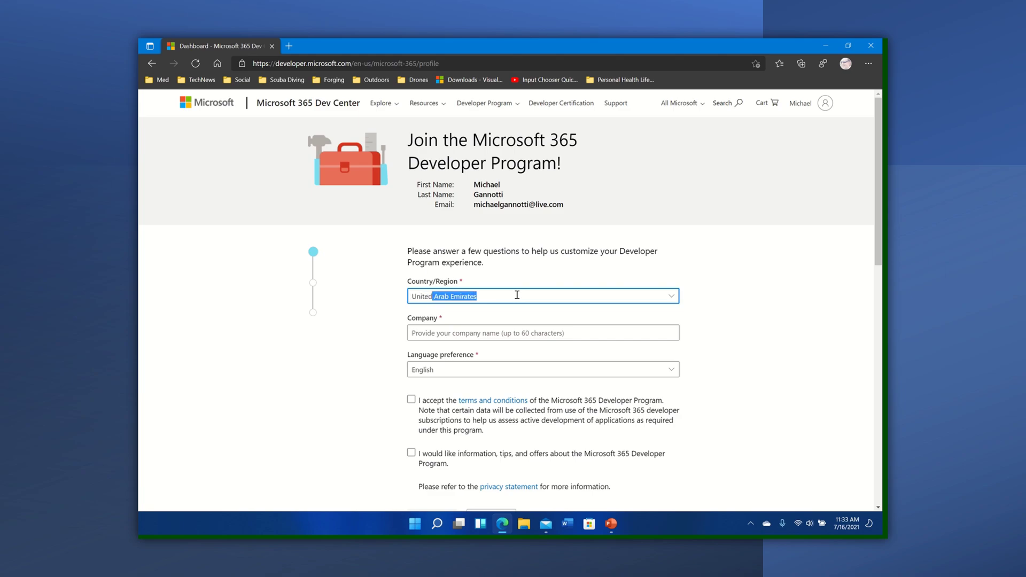
{"action": "type", "text": " St"}
{"action": "left_click", "coordinate": [468, 333]}
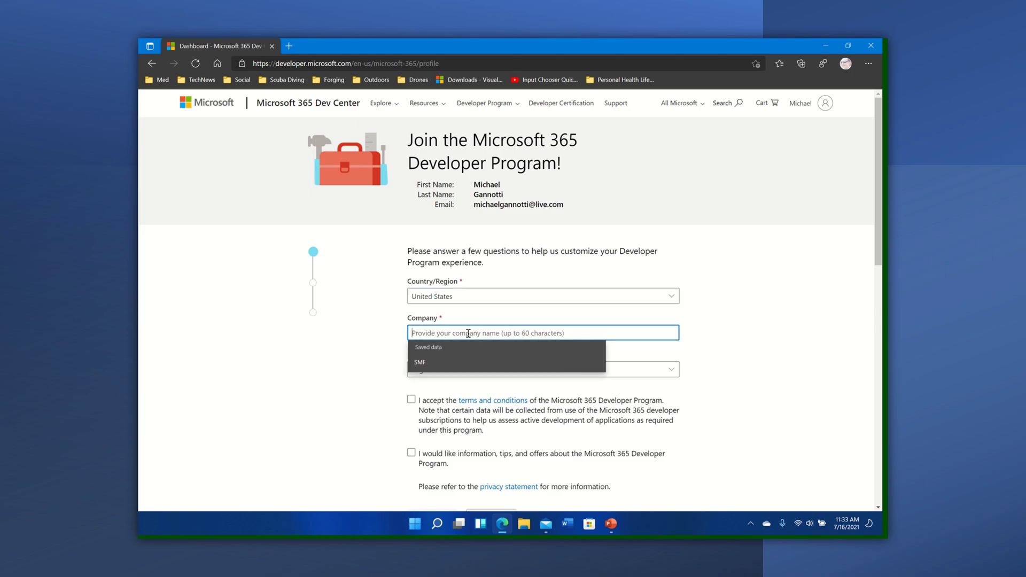
Enter company SMF, accept the terms, opt in to offers, and continue
{"action": "left_click", "coordinate": [428, 359]}
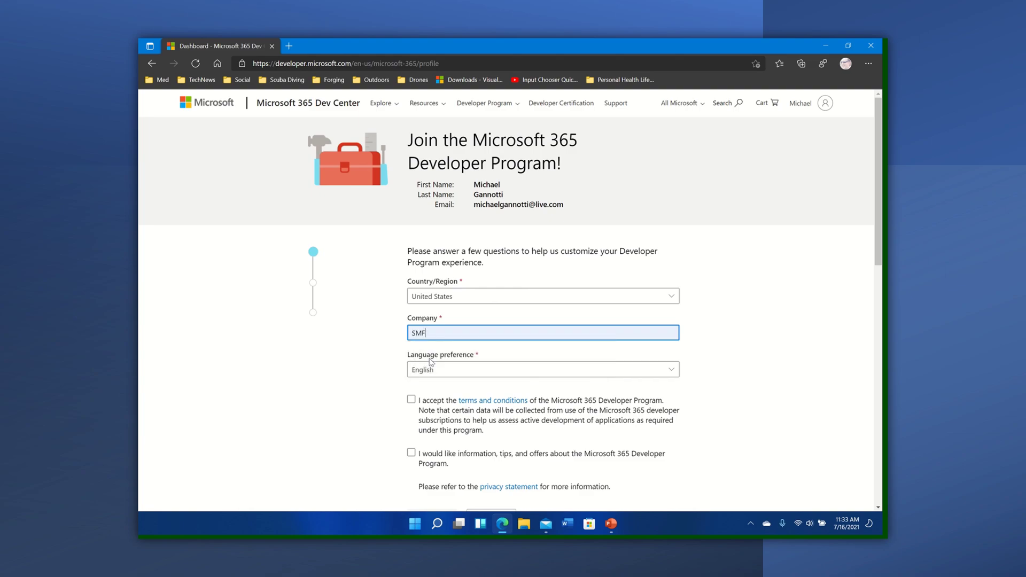
{"action": "left_click", "coordinate": [411, 399]}
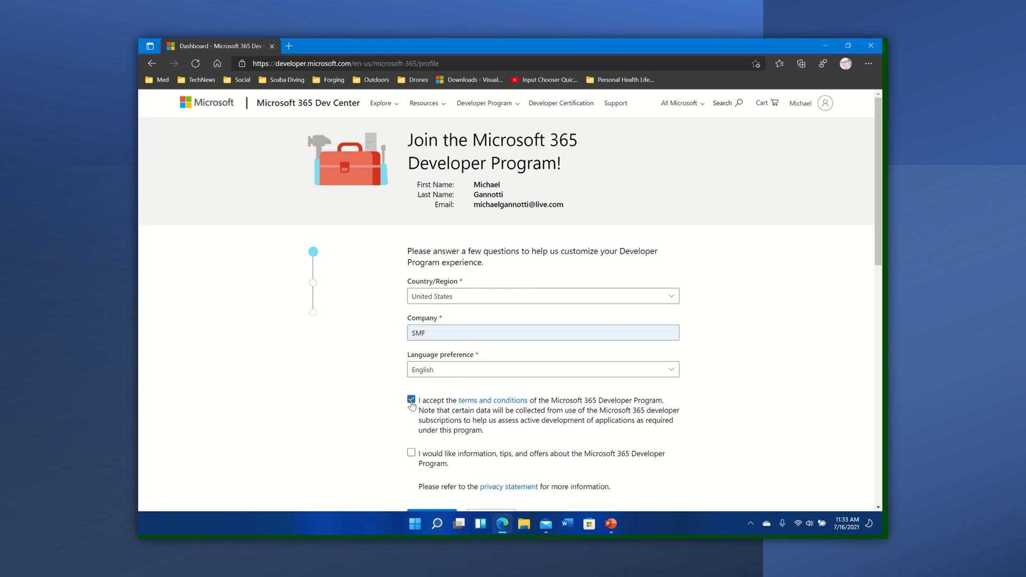
{"action": "left_click", "coordinate": [411, 453]}
{"action": "left_click_drag", "start_coordinate": [878, 262], "coordinate": [857, 322]}
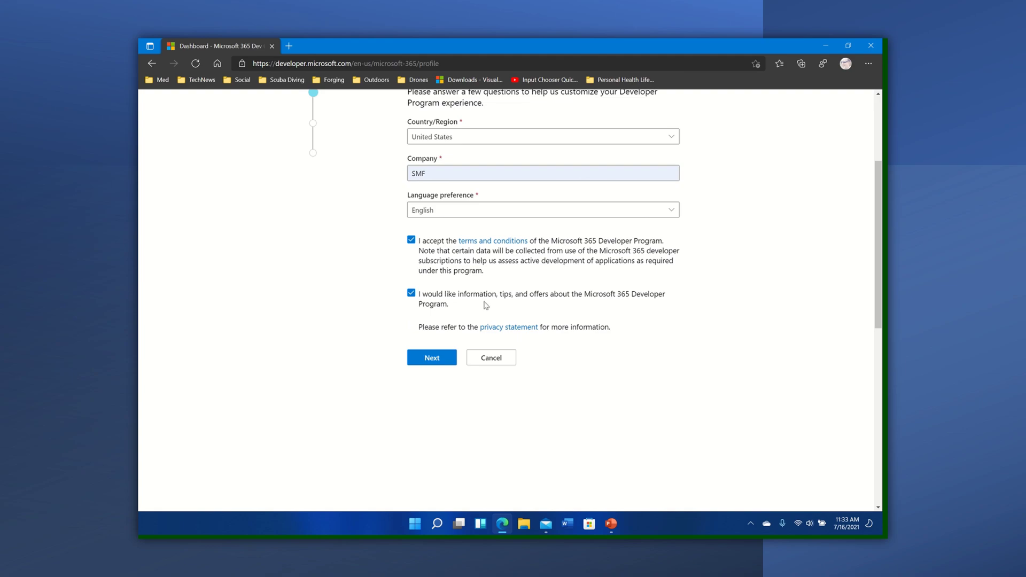
{"action": "left_click", "coordinate": [432, 358]}
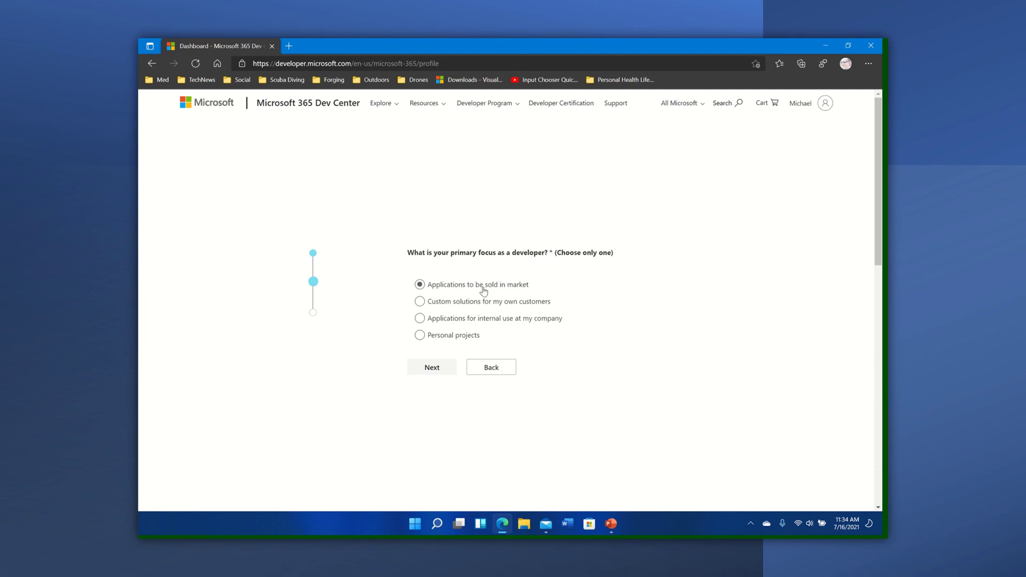
Choose Personal projects as the primary developer focus and continue
{"action": "left_click", "coordinate": [489, 302]}
{"action": "left_click", "coordinate": [497, 319]}
{"action": "left_click", "coordinate": [420, 336]}
{"action": "left_click", "coordinate": [427, 369]}
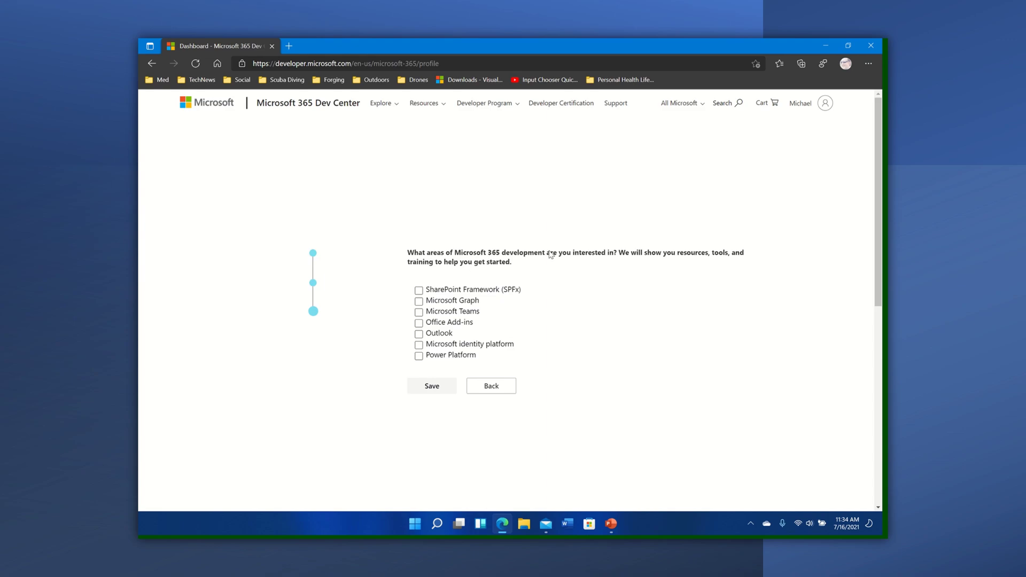
Check SPFx, Graph, Teams, Office Add-ins, Outlook, identity platform, Power Platform, and save
{"action": "left_click", "coordinate": [419, 292]}
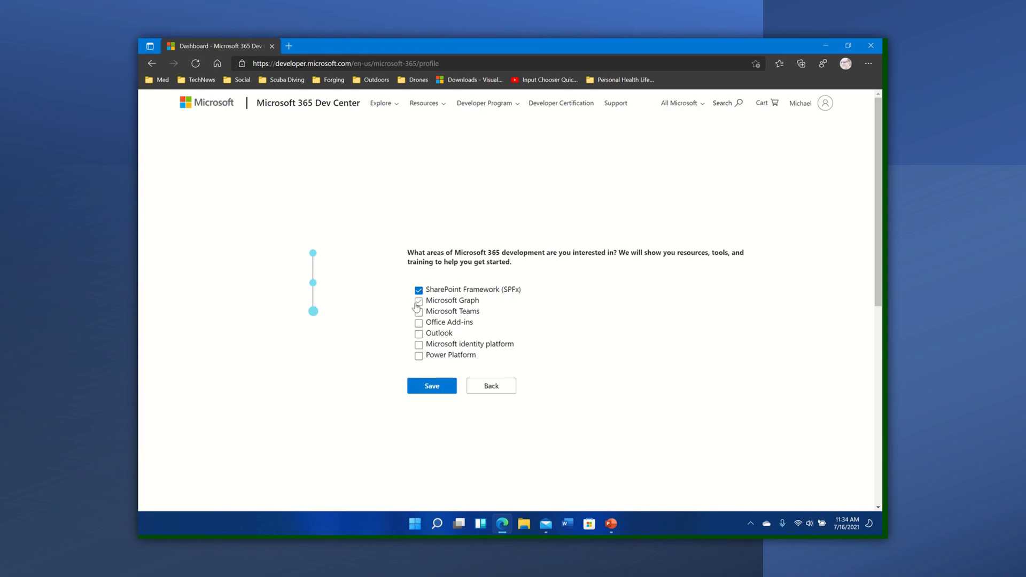
{"action": "left_click", "coordinate": [417, 302]}
{"action": "left_click", "coordinate": [418, 312]}
{"action": "left_click", "coordinate": [419, 323]}
{"action": "left_click", "coordinate": [418, 336]}
{"action": "left_click", "coordinate": [418, 345]}
{"action": "left_click", "coordinate": [418, 356]}
{"action": "left_click", "coordinate": [452, 390]}
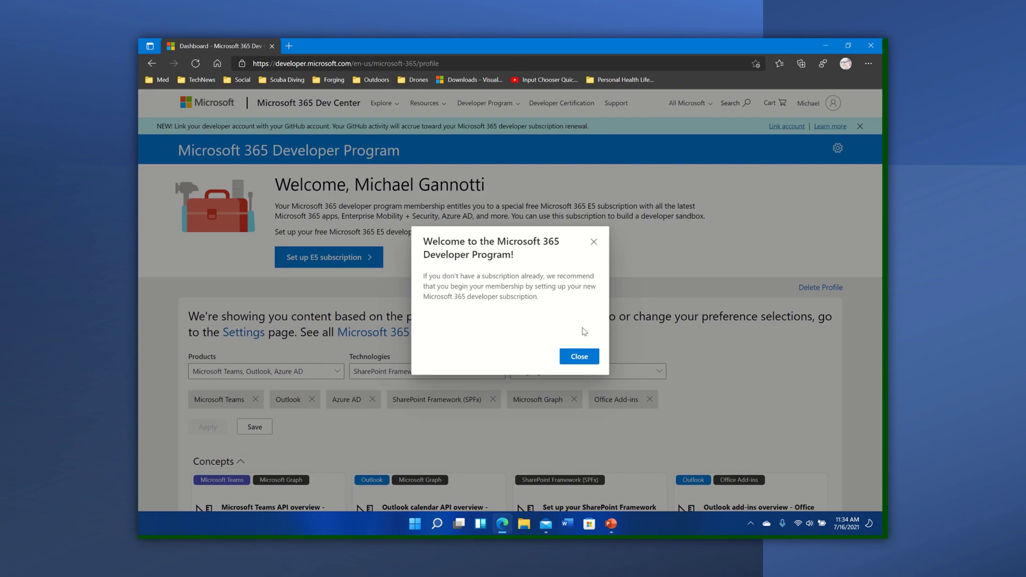
Close the welcome dialog and start the E5 subscription setup
{"action": "left_click", "coordinate": [578, 358]}
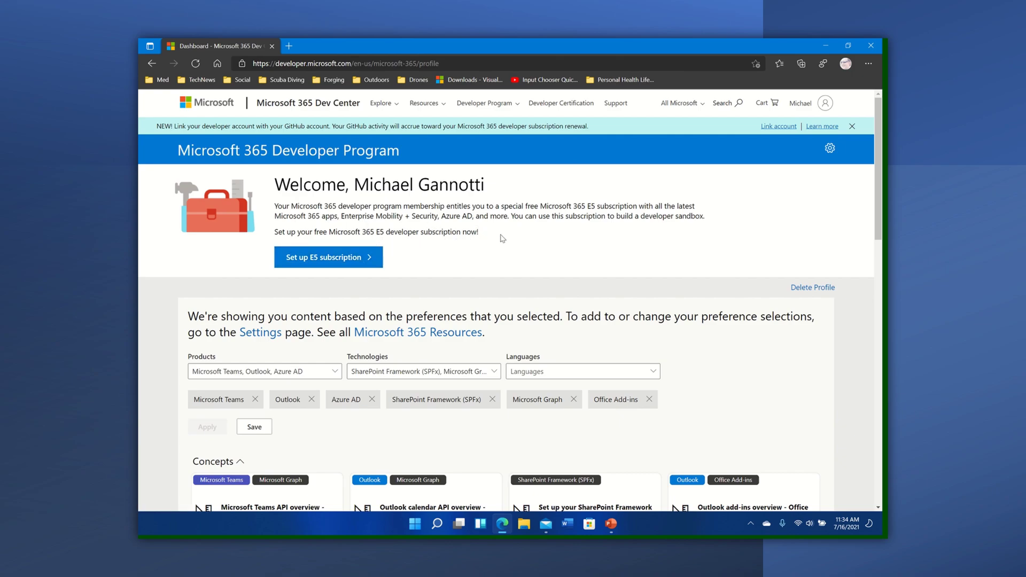
{"action": "left_click", "coordinate": [347, 258]}
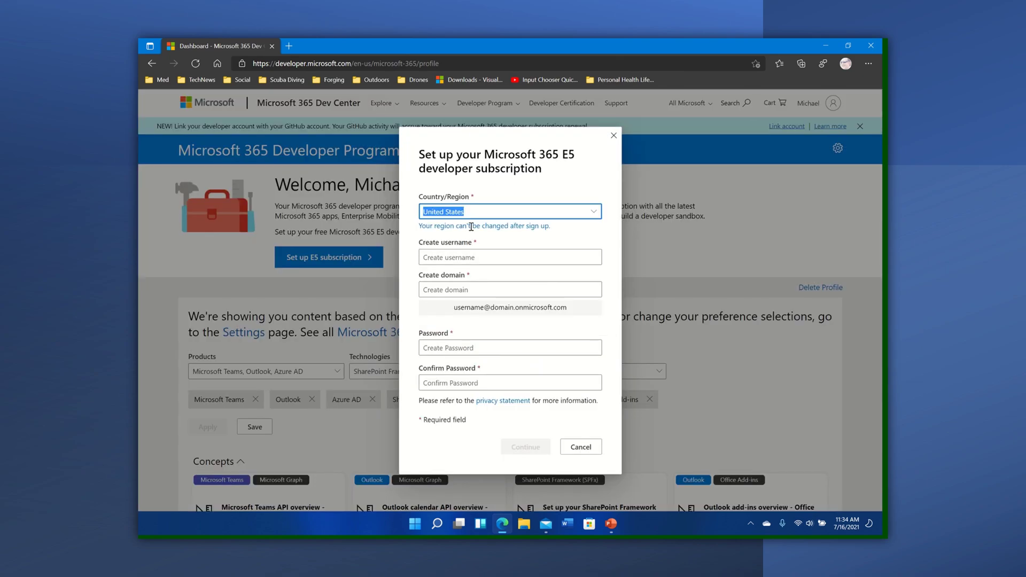
Enter a username, domain smf, and the account password with its confirmation
{"action": "left_click", "coordinate": [458, 258]}
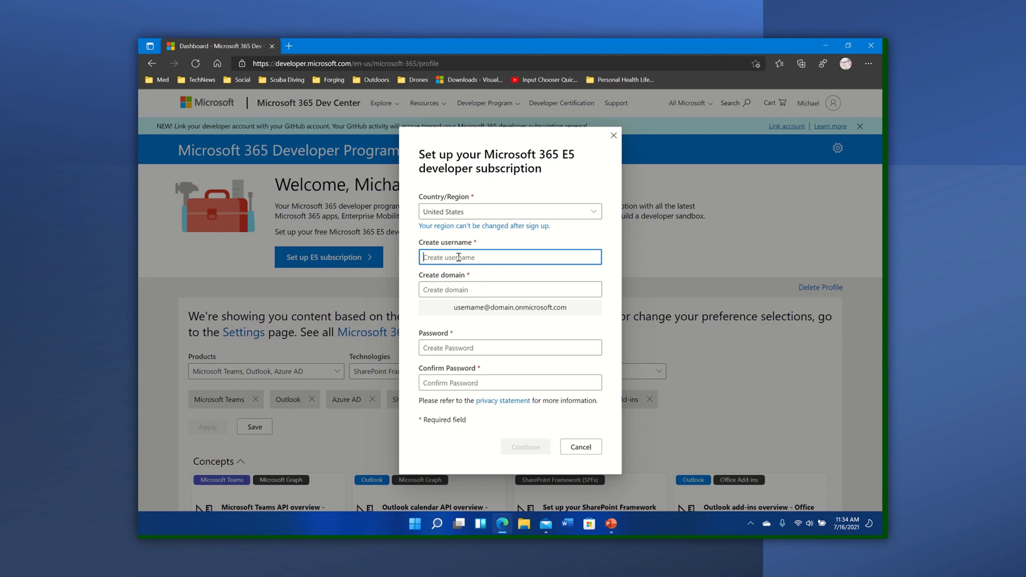
{"action": "type", "text": "mgann"}
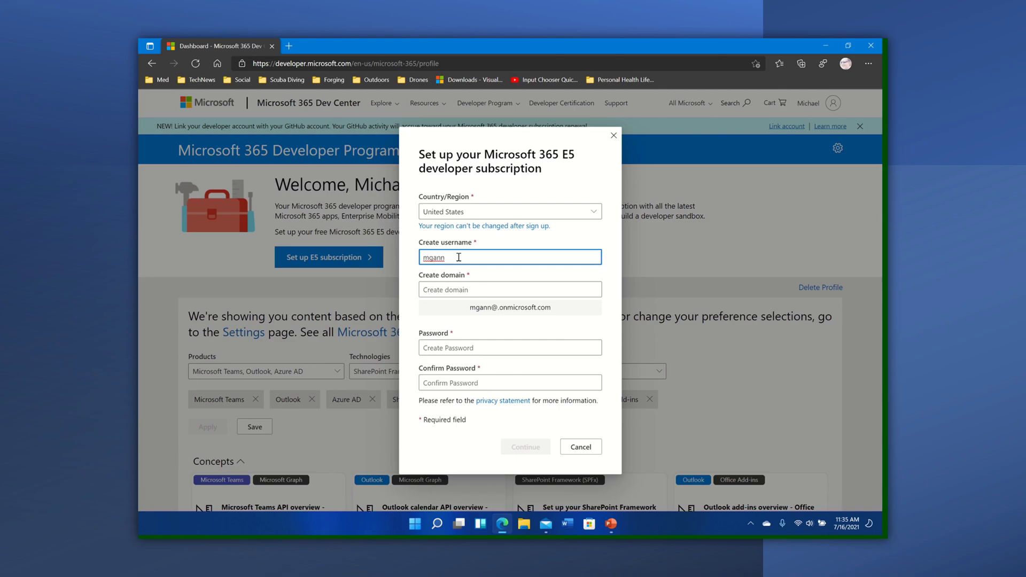
{"action": "left_click", "coordinate": [450, 288]}
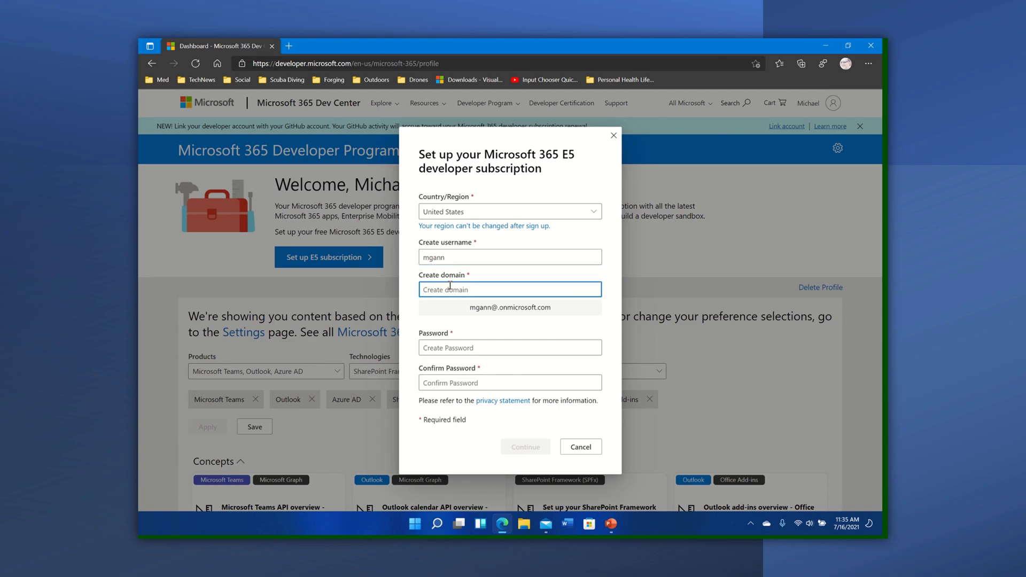
{"action": "type", "text": "smf"}
{"action": "left_click", "coordinate": [486, 351]}
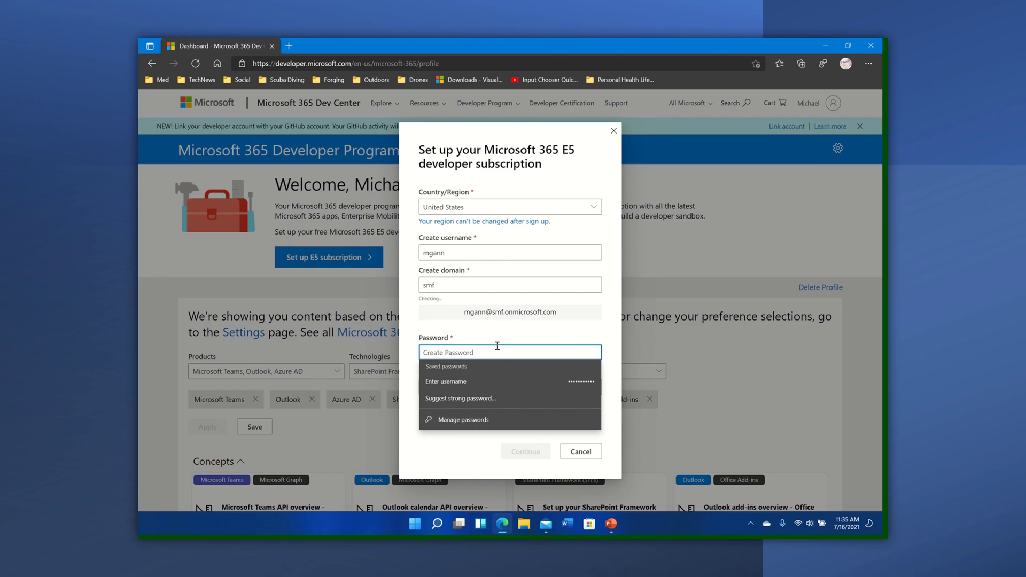
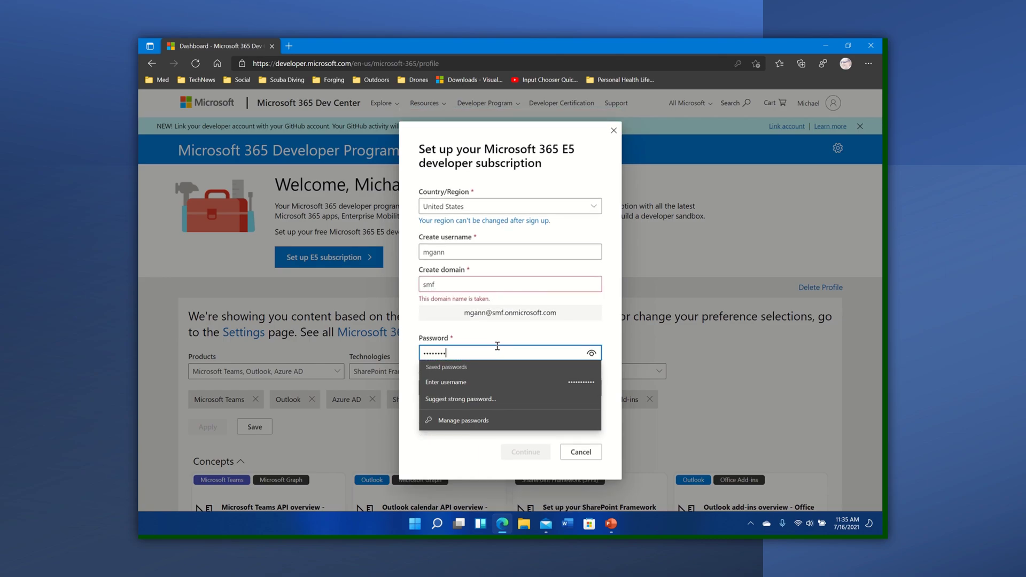
{"action": "left_click", "coordinate": [561, 330]}
{"action": "left_click", "coordinate": [474, 382]}
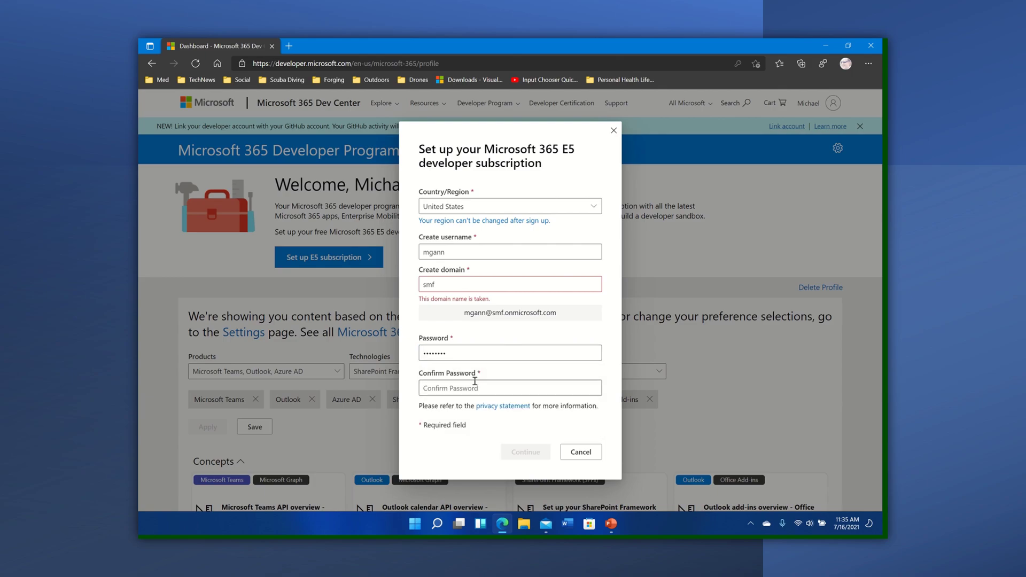
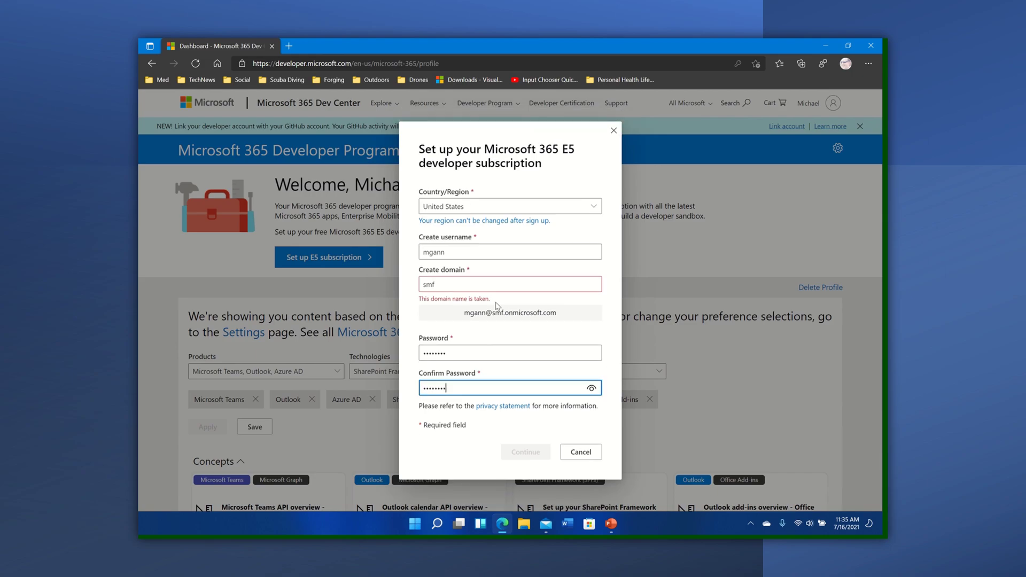
Replace the taken domain with one matching the username so it validates
{"action": "left_click", "coordinate": [480, 284]}
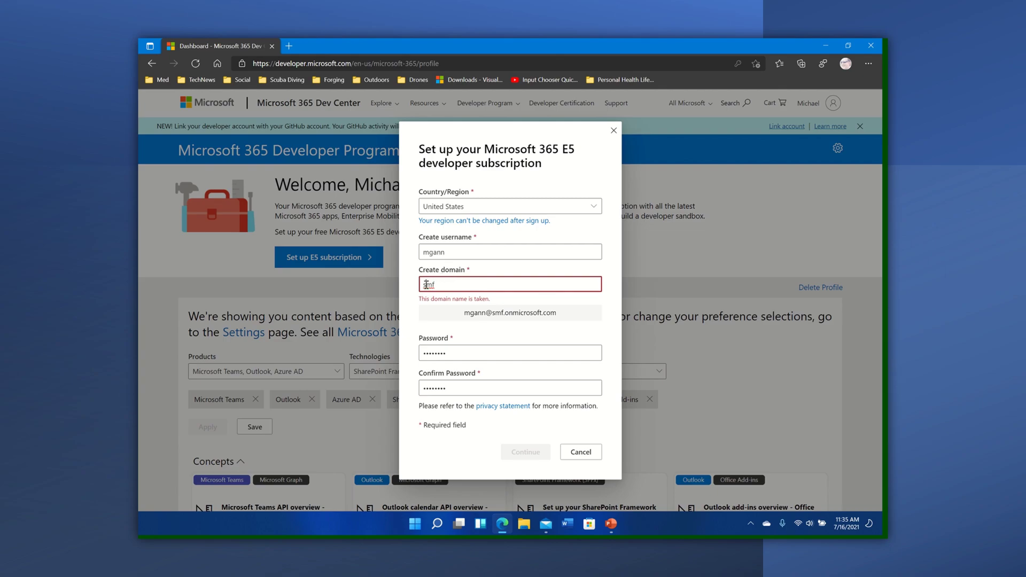
{"action": "left_click", "coordinate": [426, 284]}
{"action": "type", "text": "t"}
{"action": "left_click", "coordinate": [515, 248]}
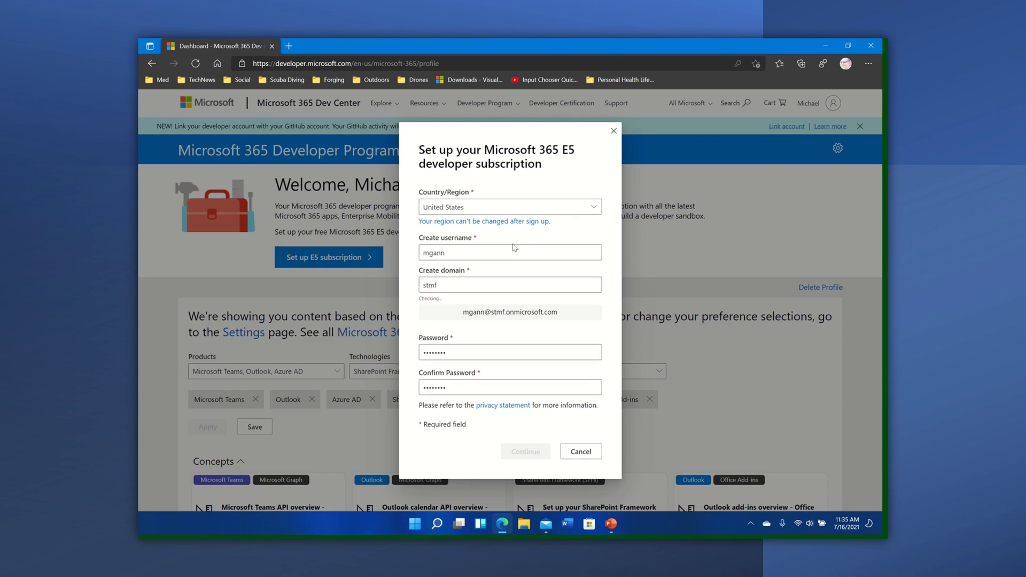
{"action": "left_click", "coordinate": [451, 284]}
{"action": "left_click_drag", "start_coordinate": [451, 283], "coordinate": [390, 280]}
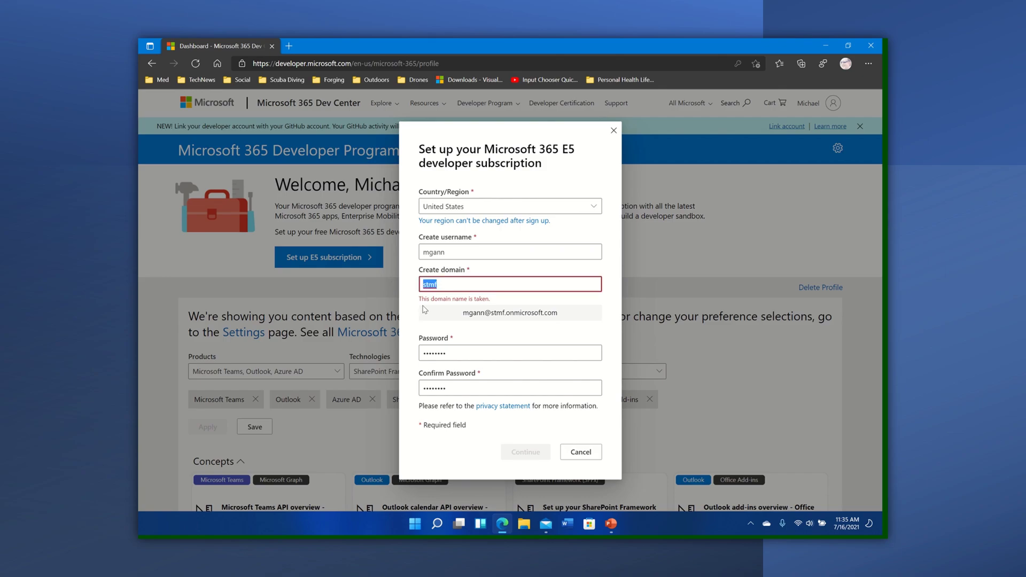
{"action": "type", "text": "mgann"}
{"action": "left_click", "coordinate": [503, 252]}
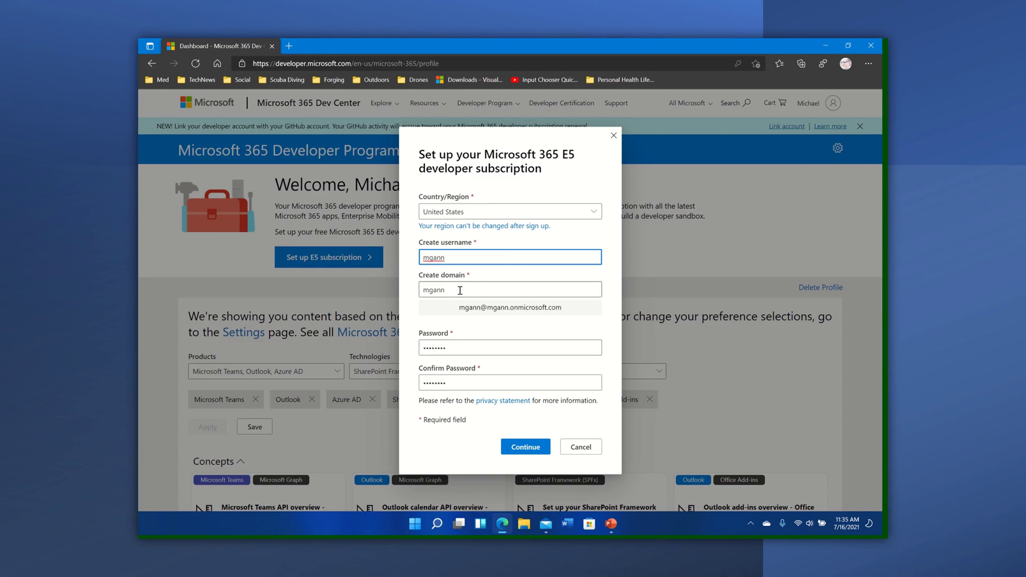
Submit the setup form, save the browser password, and enter the cell phone number
{"action": "left_click", "coordinate": [525, 447]}
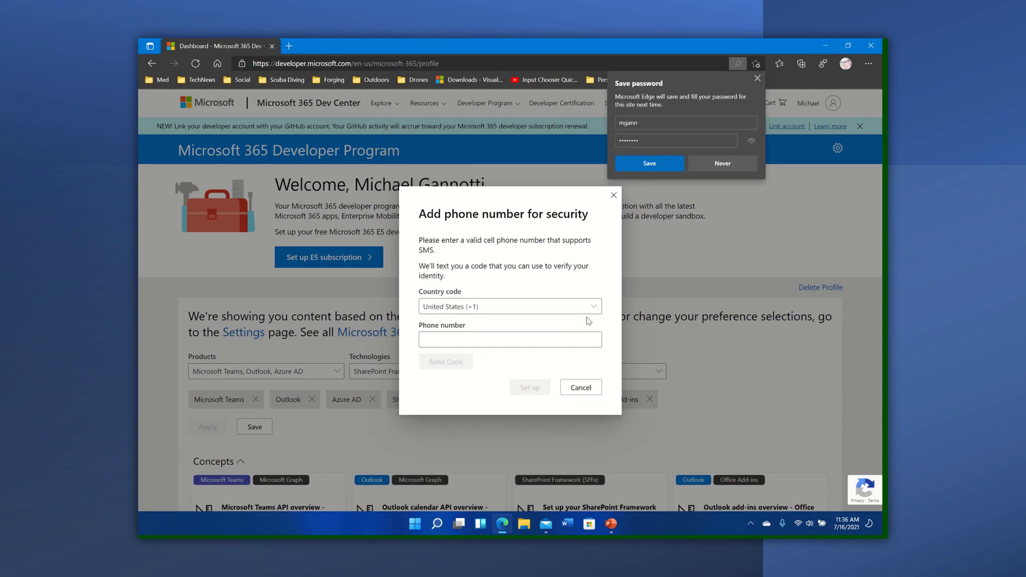
{"action": "left_click", "coordinate": [643, 164]}
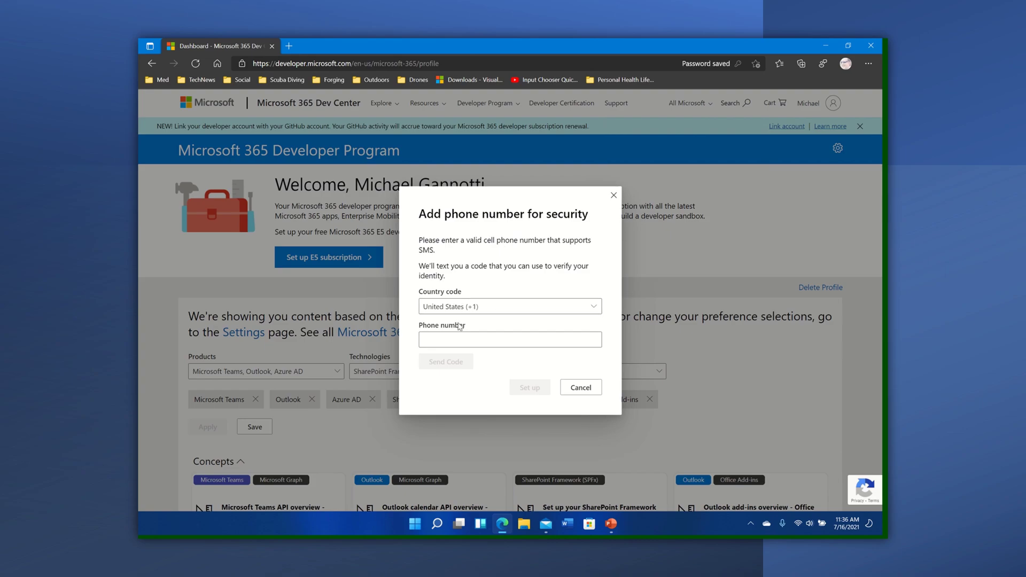
{"action": "left_click", "coordinate": [453, 345]}
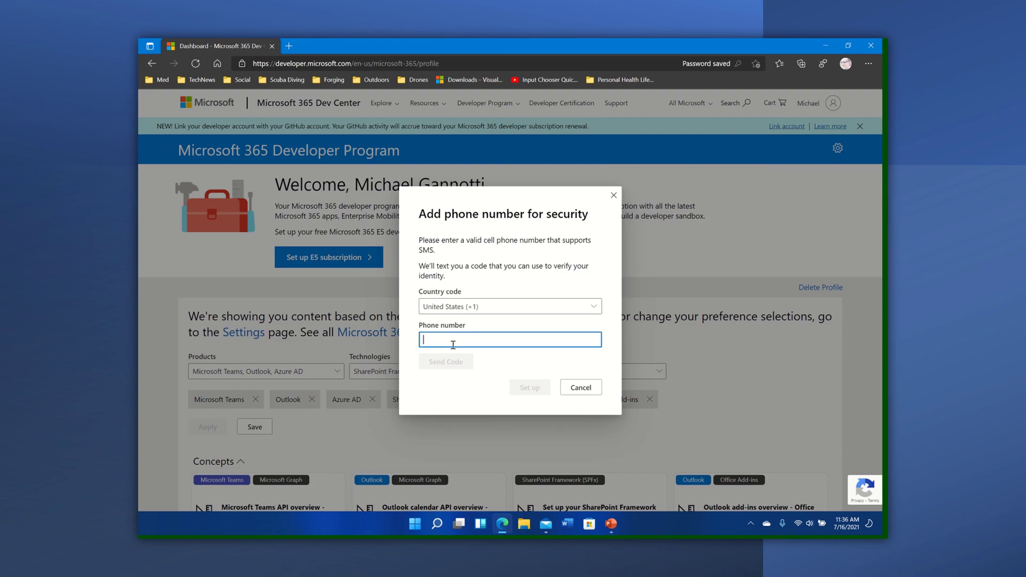
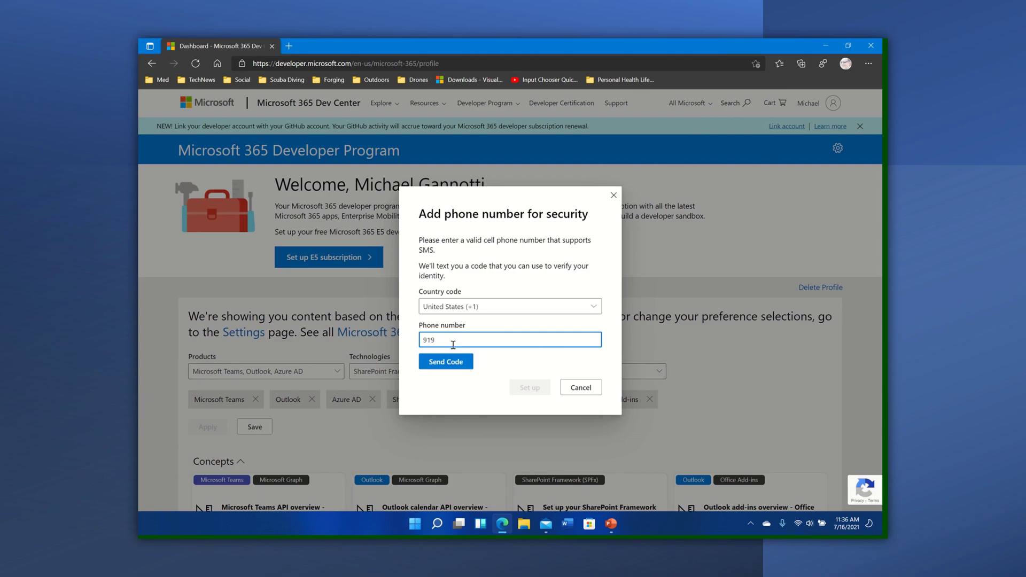
Request a texted code, enter the 5-digit code, and set up the subscription
{"action": "left_click", "coordinate": [443, 363]}
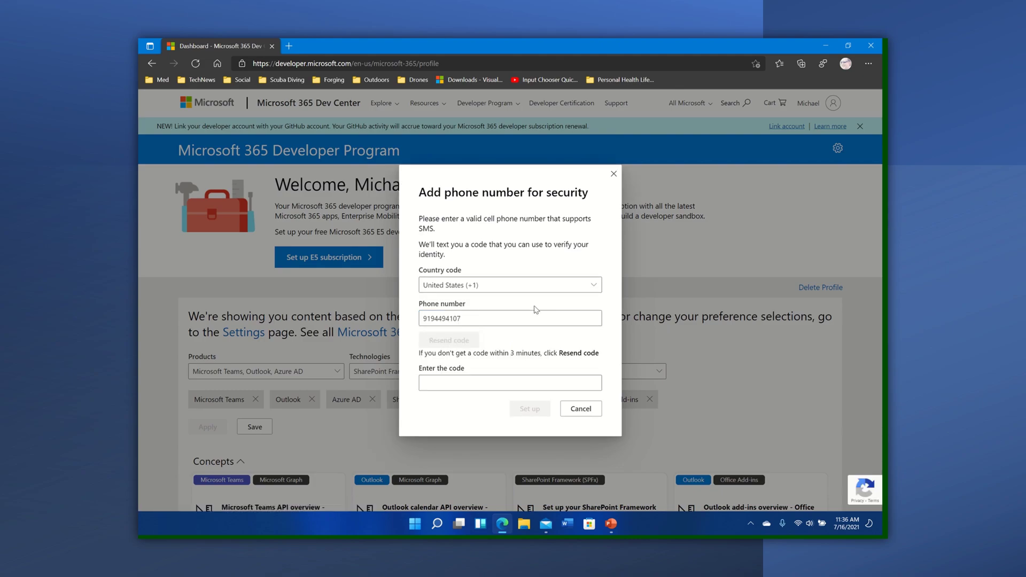
{"action": "left_click", "coordinate": [474, 385]}
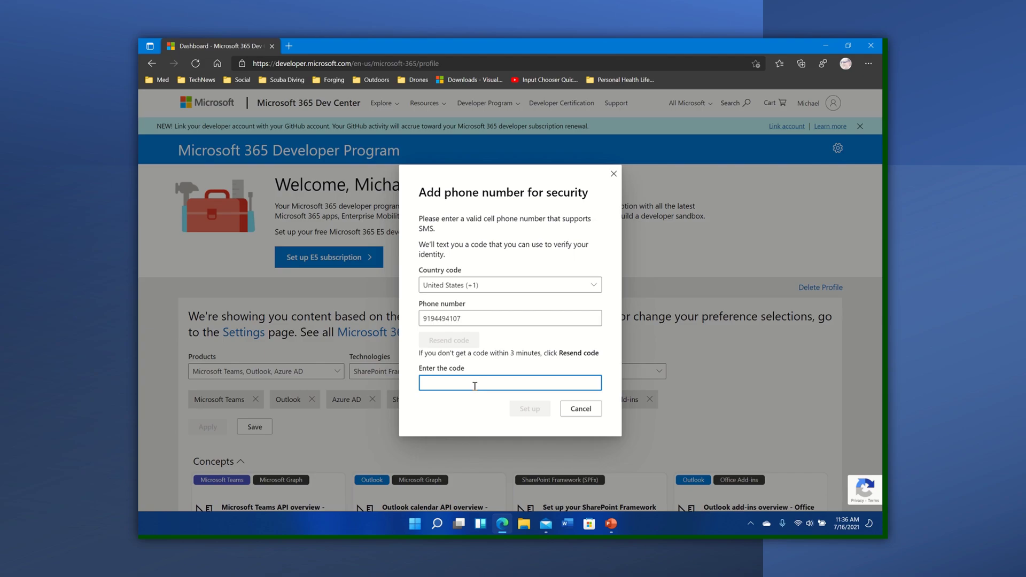
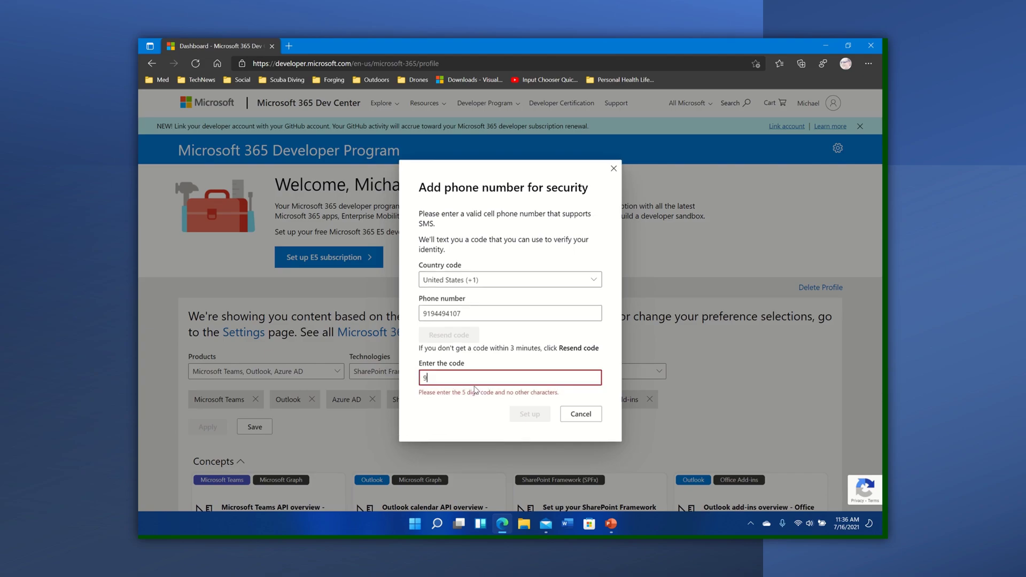
{"action": "left_click", "coordinate": [531, 411]}
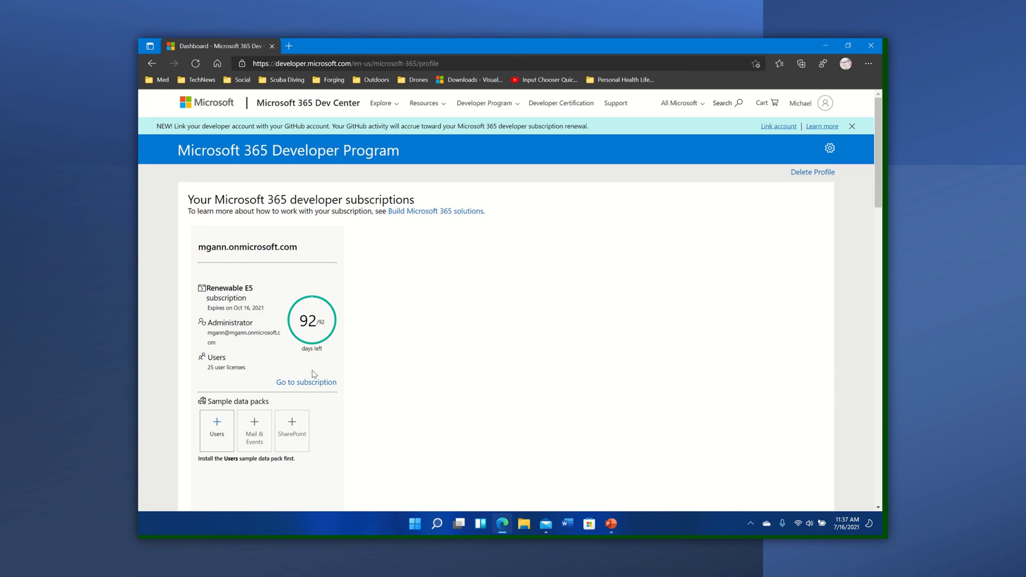
Start the Users sample data pack, then back out of the admin sign-in to the dashboard
{"action": "left_click", "coordinate": [217, 423]}
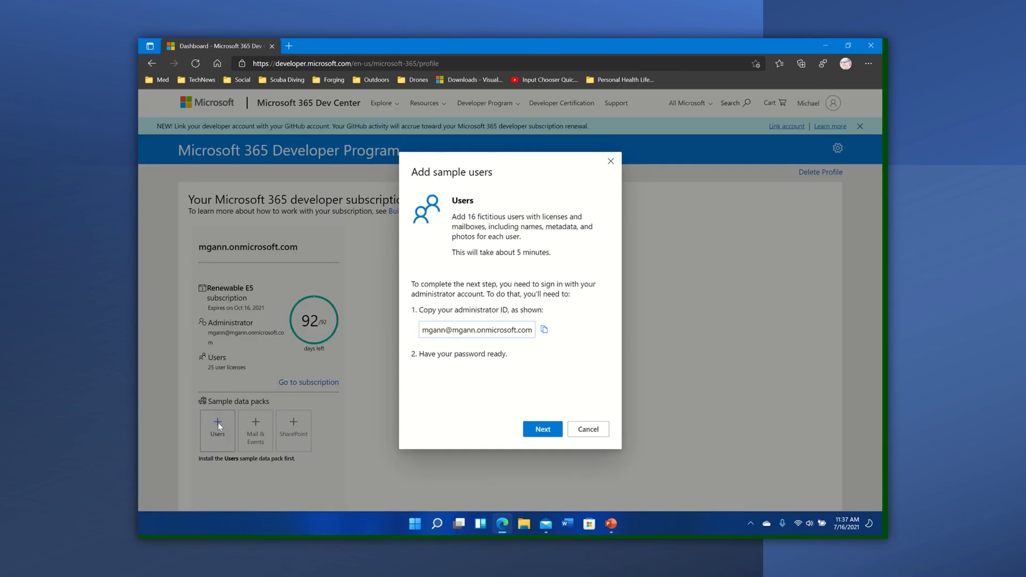
{"action": "left_click", "coordinate": [552, 430]}
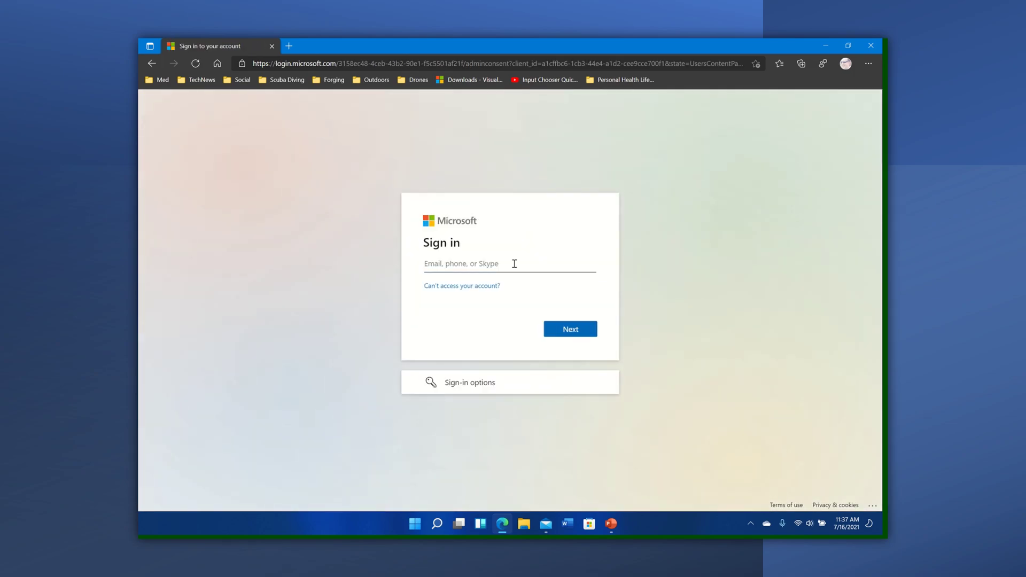
{"action": "left_click", "coordinate": [514, 263]}
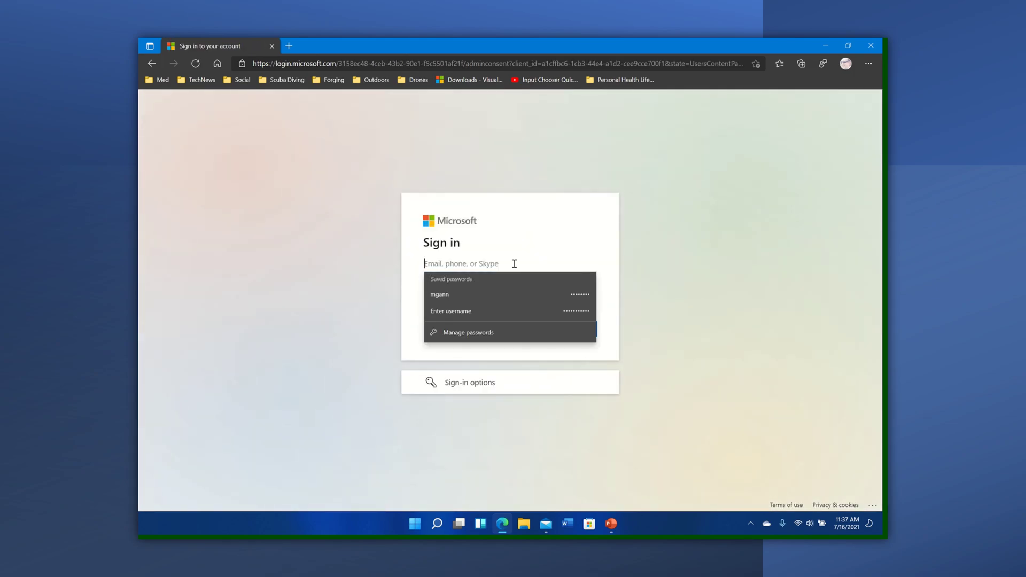
{"action": "left_click", "coordinate": [358, 257]}
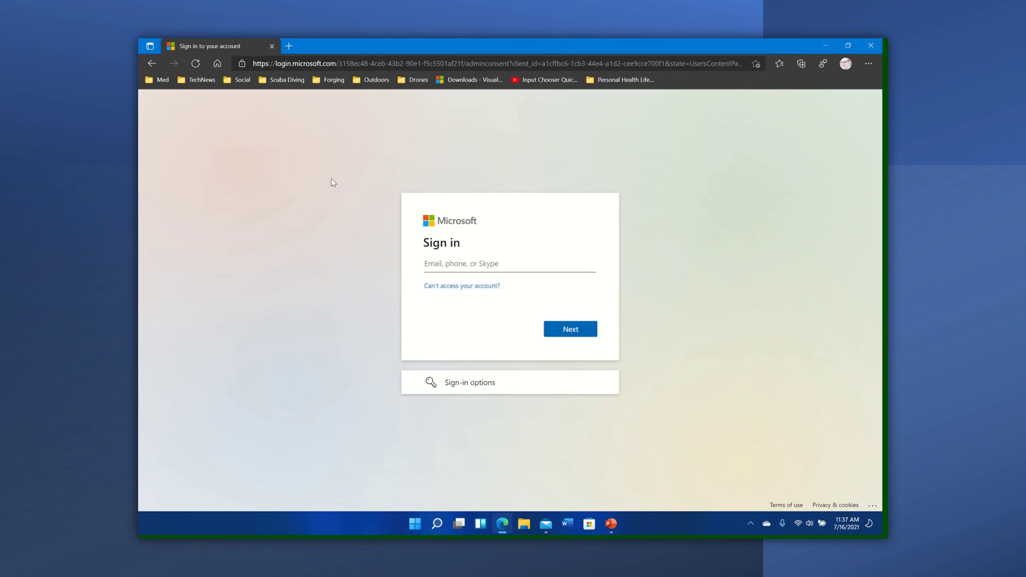
{"action": "left_click", "coordinate": [152, 63]}
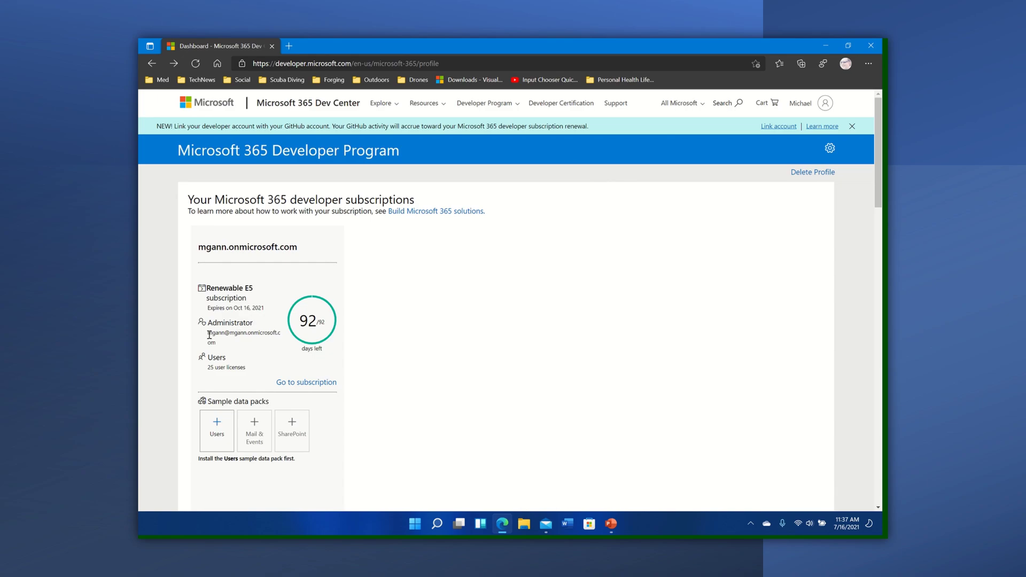
Copy the administrator ID and reopen the Users pack setup to the sign-in
{"action": "left_click_drag", "start_coordinate": [208, 334], "coordinate": [218, 344]}
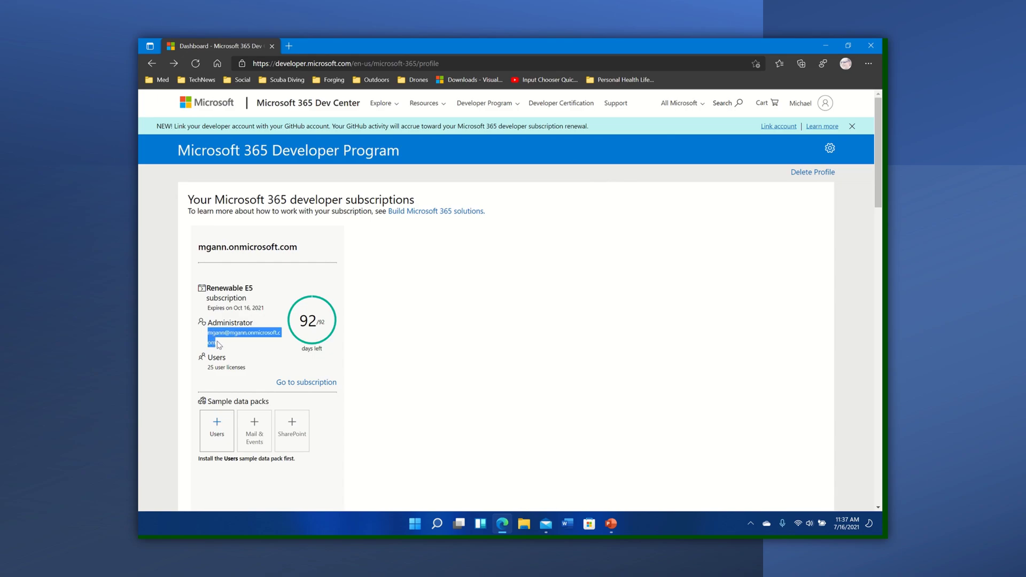
{"action": "left_click", "coordinate": [217, 430]}
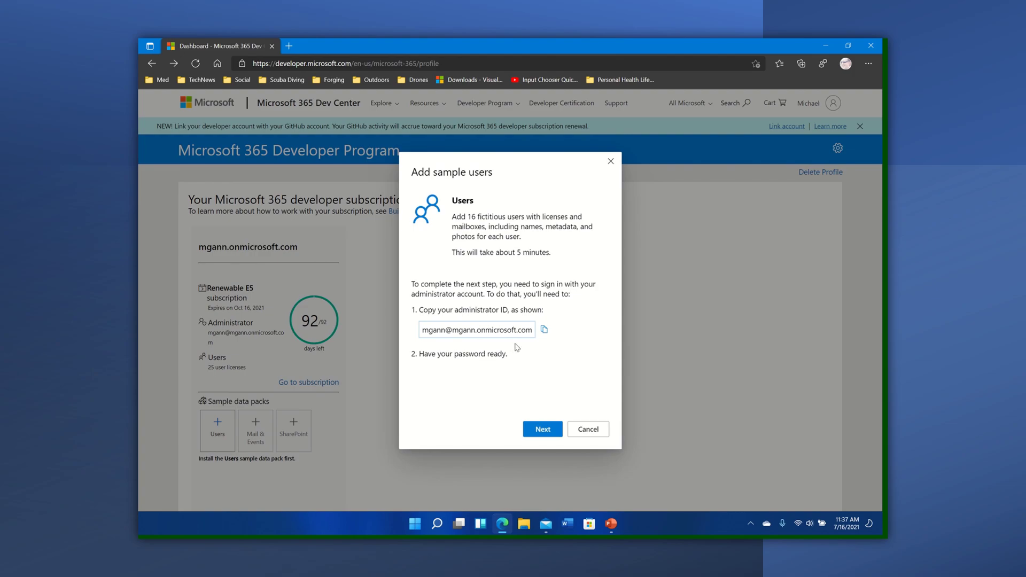
{"action": "left_click", "coordinate": [543, 430]}
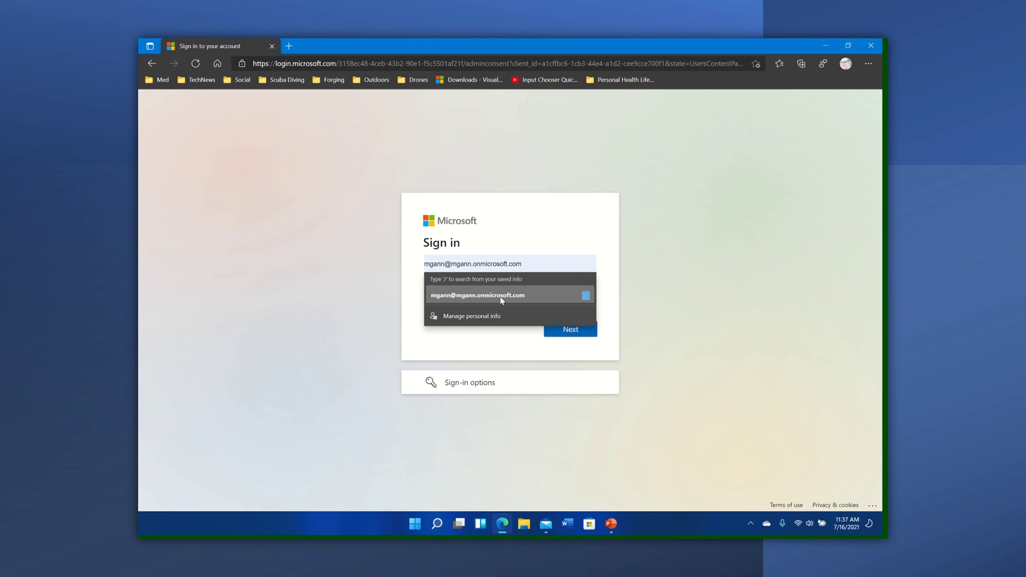
Sign in with the admin email and password, then accept the Sample Data Packs permissions
{"action": "left_click", "coordinate": [502, 297]}
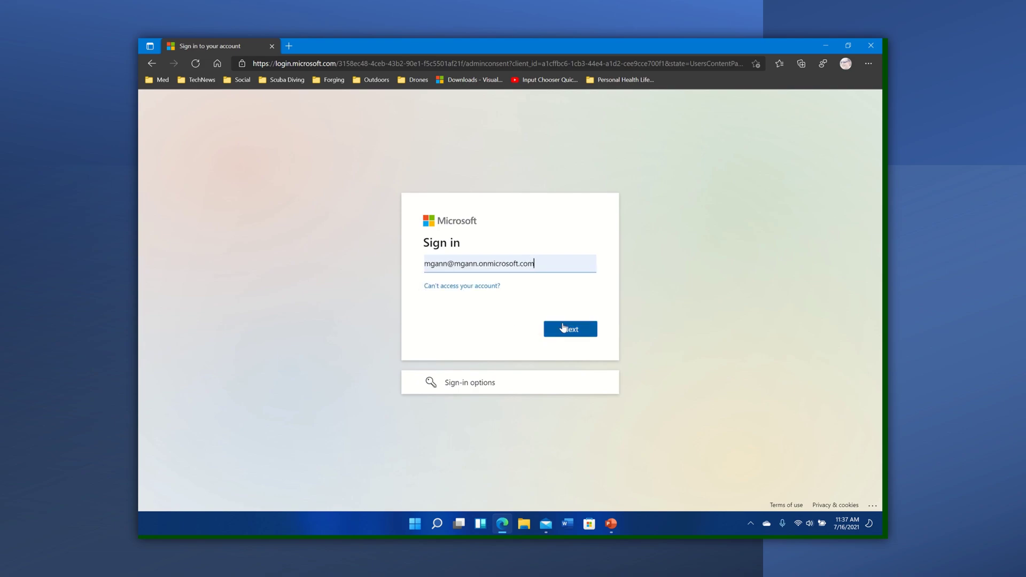
{"action": "left_click", "coordinate": [563, 326]}
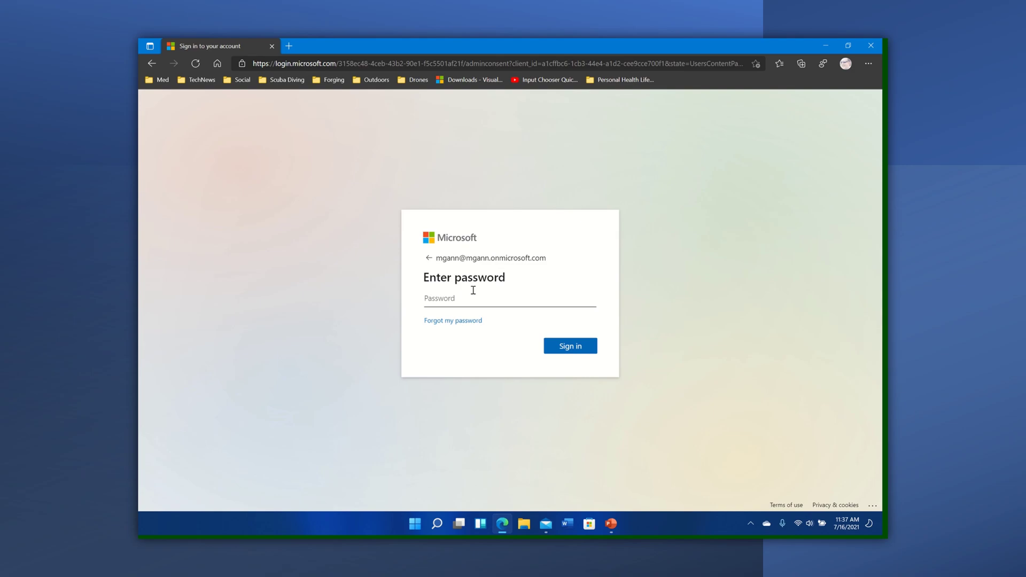
{"action": "type", "text": "••••••••"}
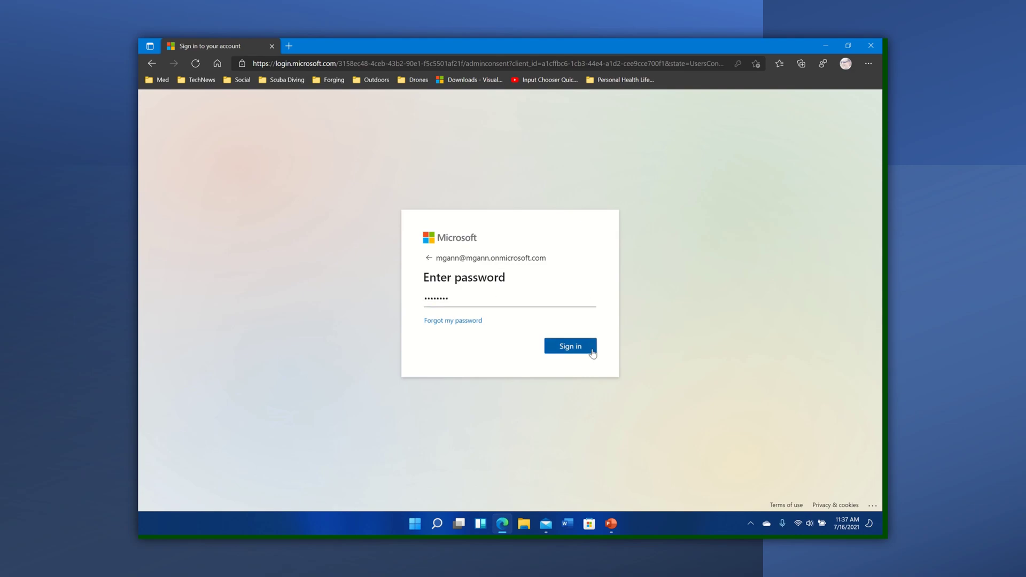
{"action": "left_click", "coordinate": [592, 350]}
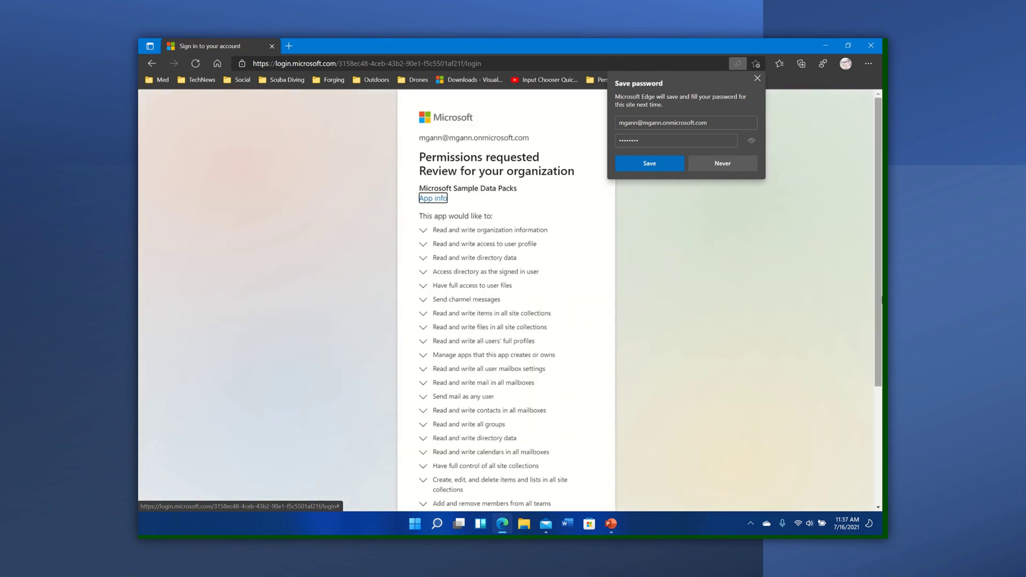
{"action": "left_click_drag", "start_coordinate": [881, 299], "coordinate": [881, 421]}
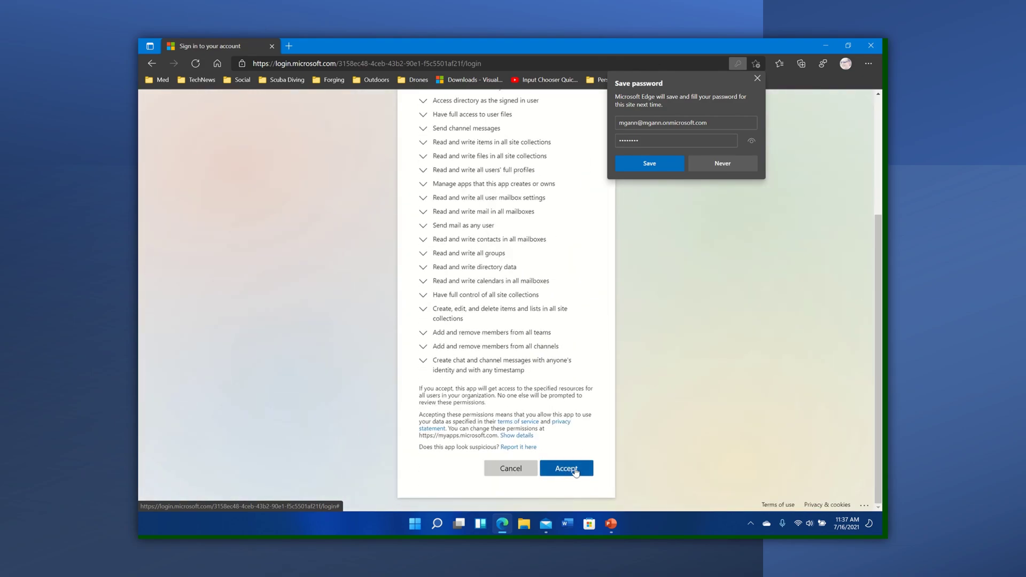
{"action": "left_click", "coordinate": [577, 471]}
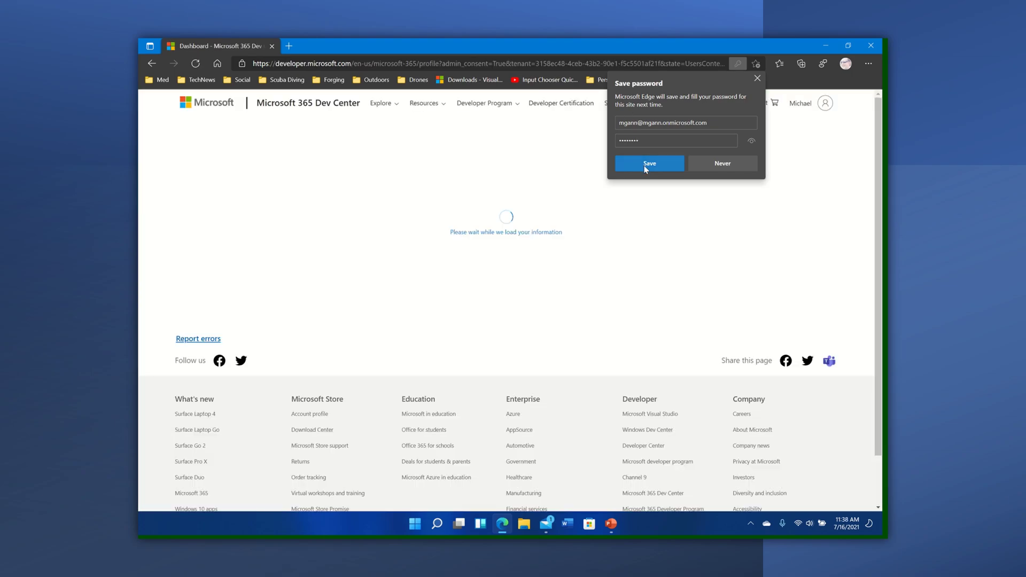
Save the sign-in password, then enter the shared sample-user password and its confirmation
{"action": "left_click", "coordinate": [648, 164]}
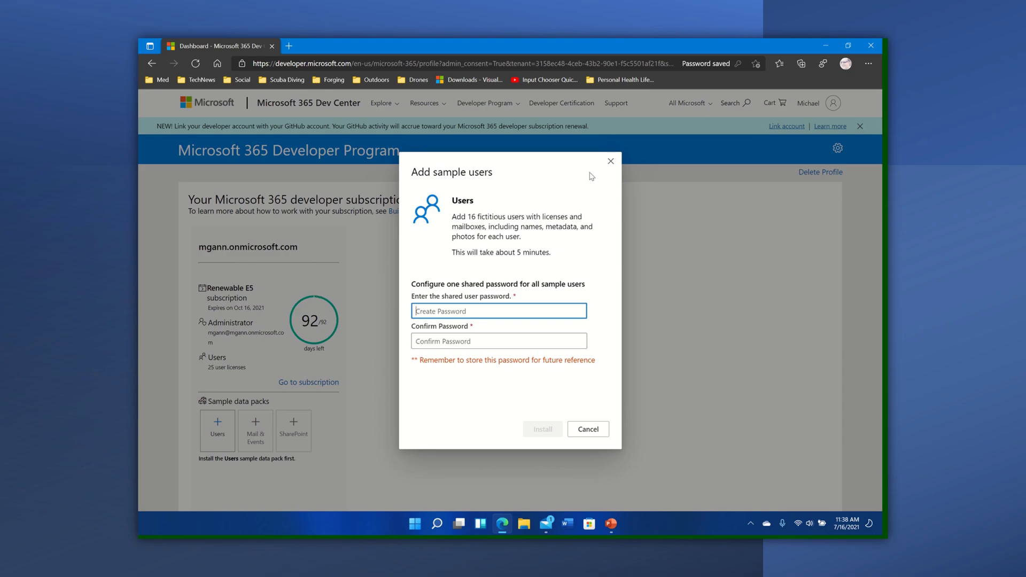
{"action": "left_click", "coordinate": [495, 310]}
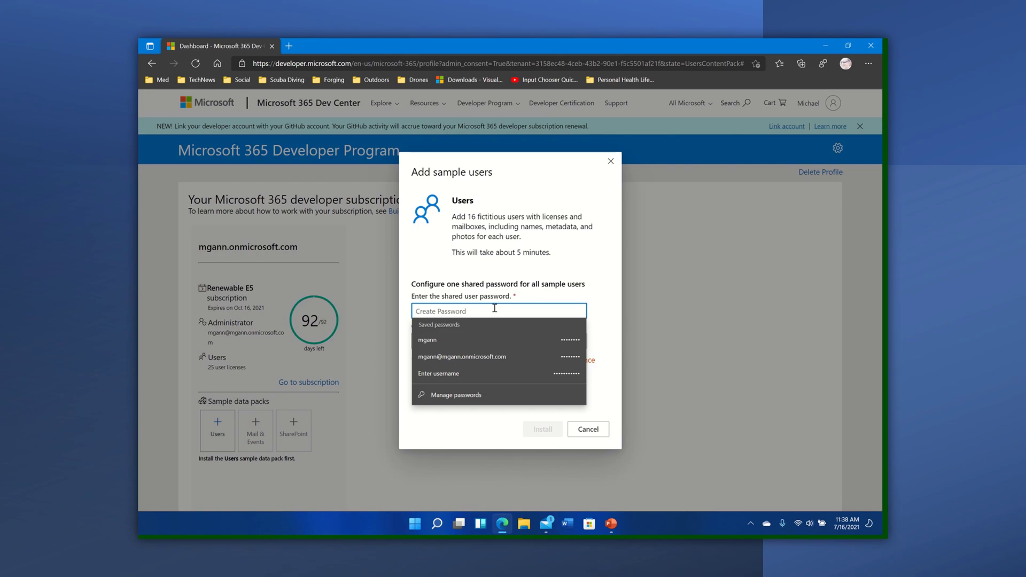
{"action": "type", "text": "••"}
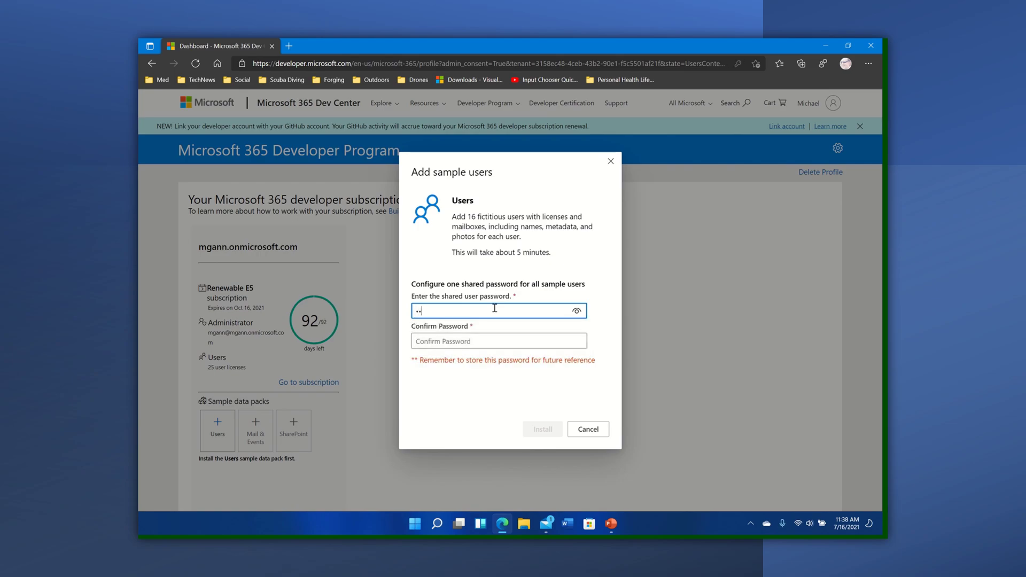
{"action": "type", "text": "•••••••••"}
{"action": "left_click", "coordinate": [490, 340]}
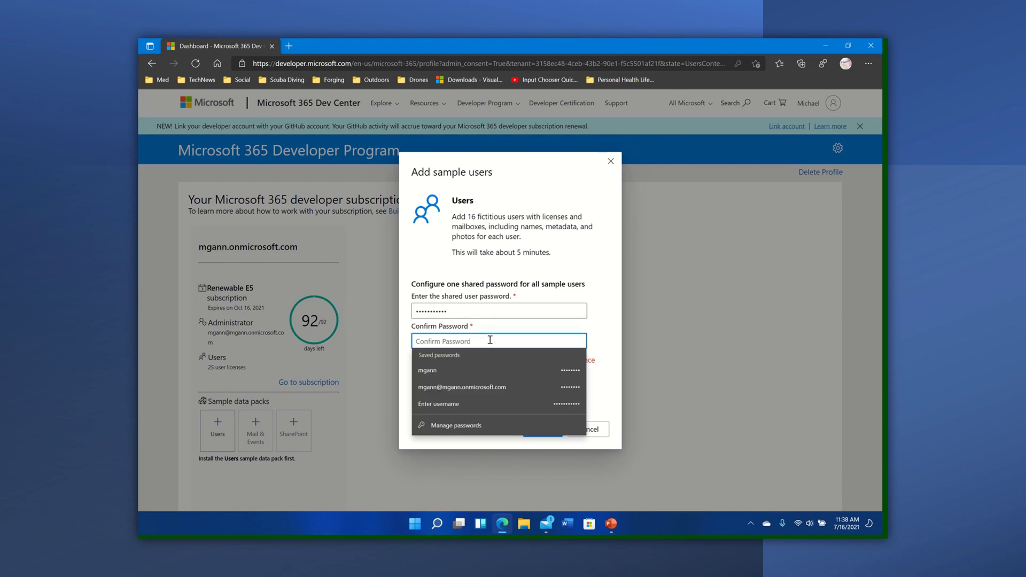
{"action": "type", "text": "•••"}
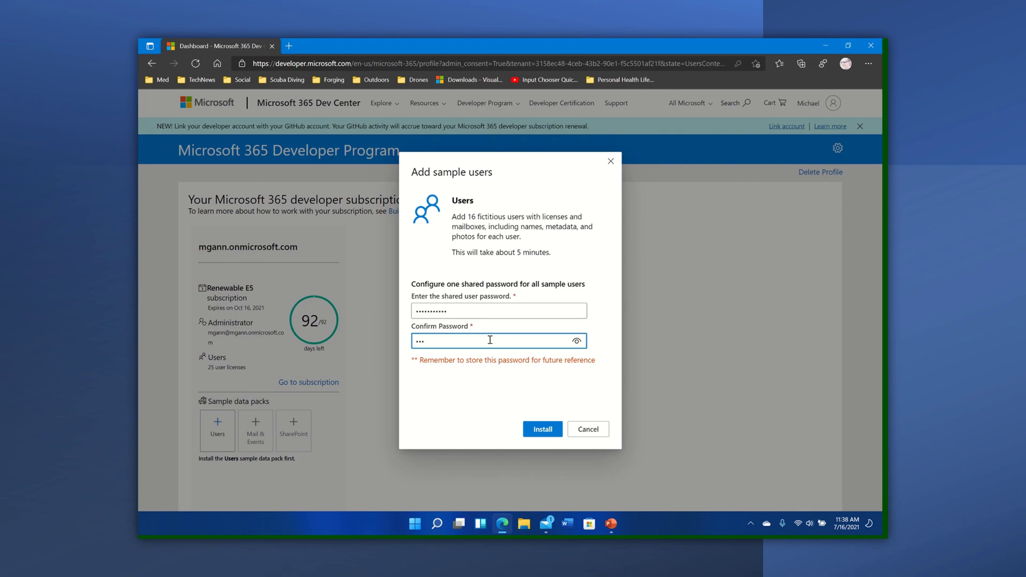
{"action": "type", "text": "••••••••"}
Install the Users sample data pack and dismiss Edge's save-password popup
{"action": "left_click", "coordinate": [545, 433]}
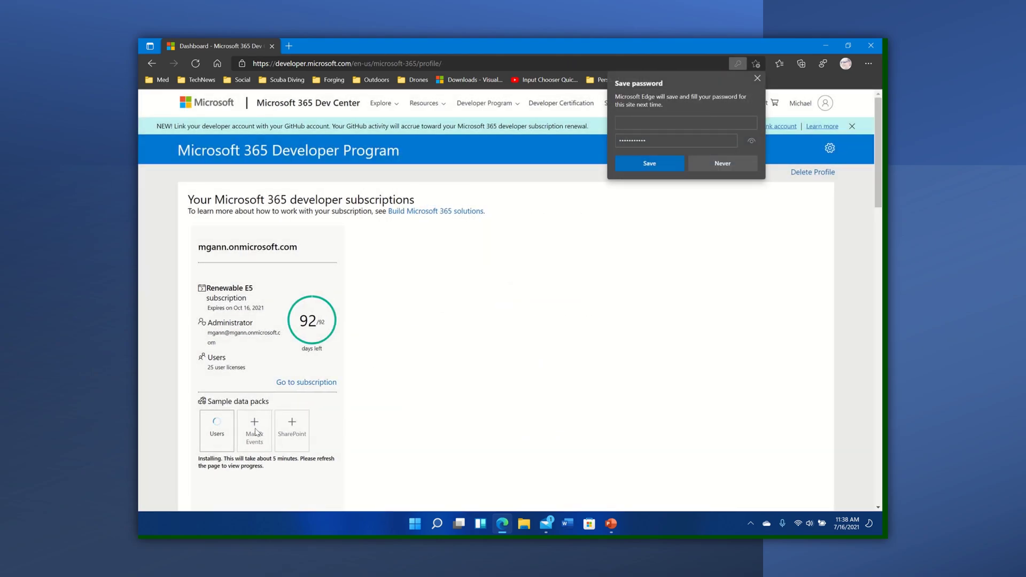
{"action": "left_click", "coordinate": [757, 79]}
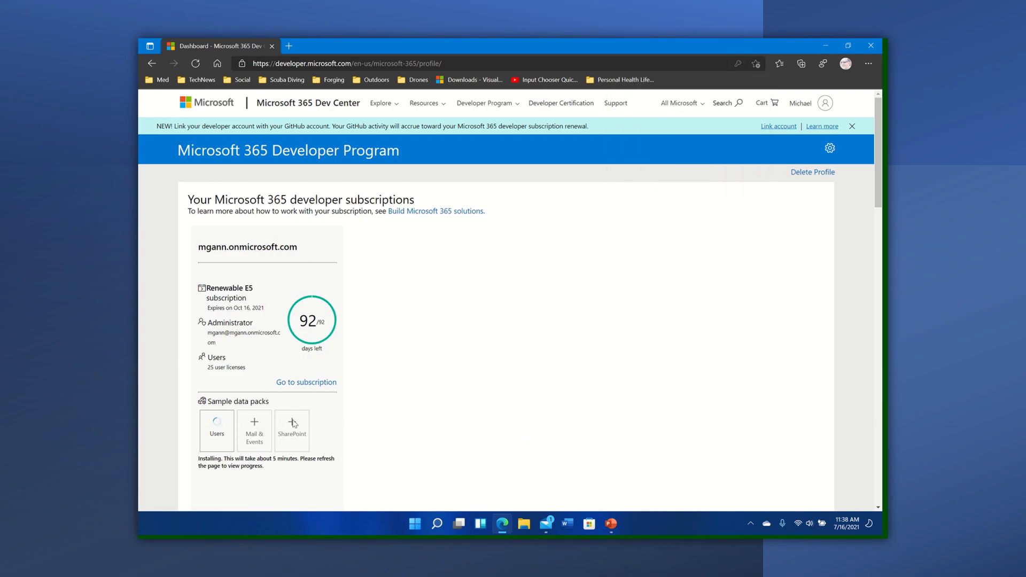